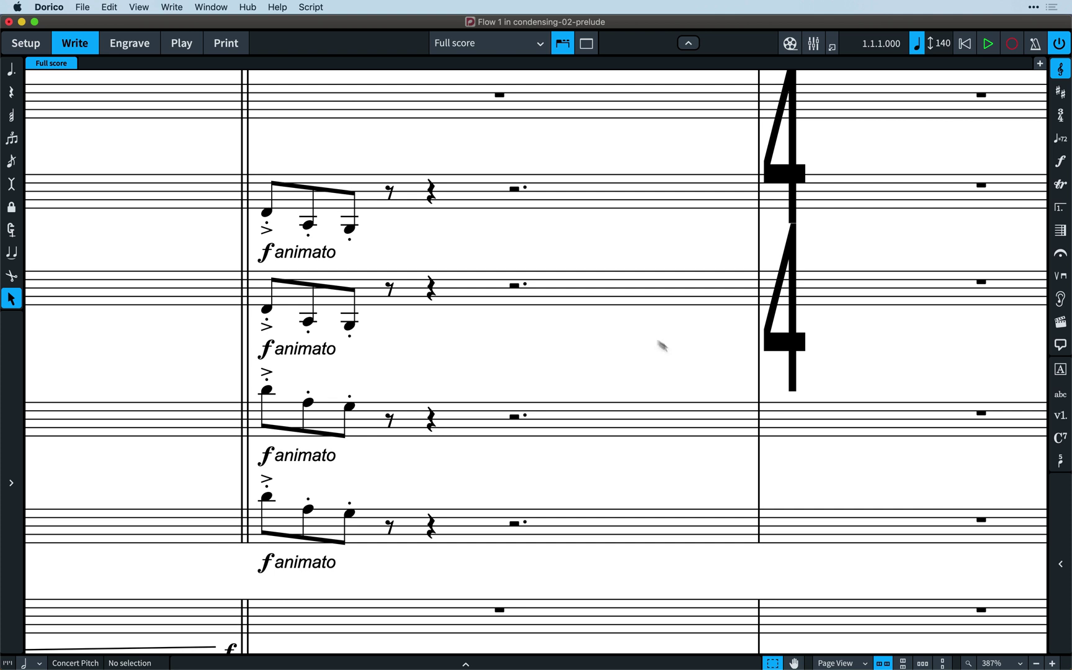
Extend the note-input caret from the half-bar rest in bar 23 across four staves and enter three staccato eighth notes, the first accented.
{"action": "left_click", "coordinate": [516, 189]}
{"action": "key", "text": "Return"}
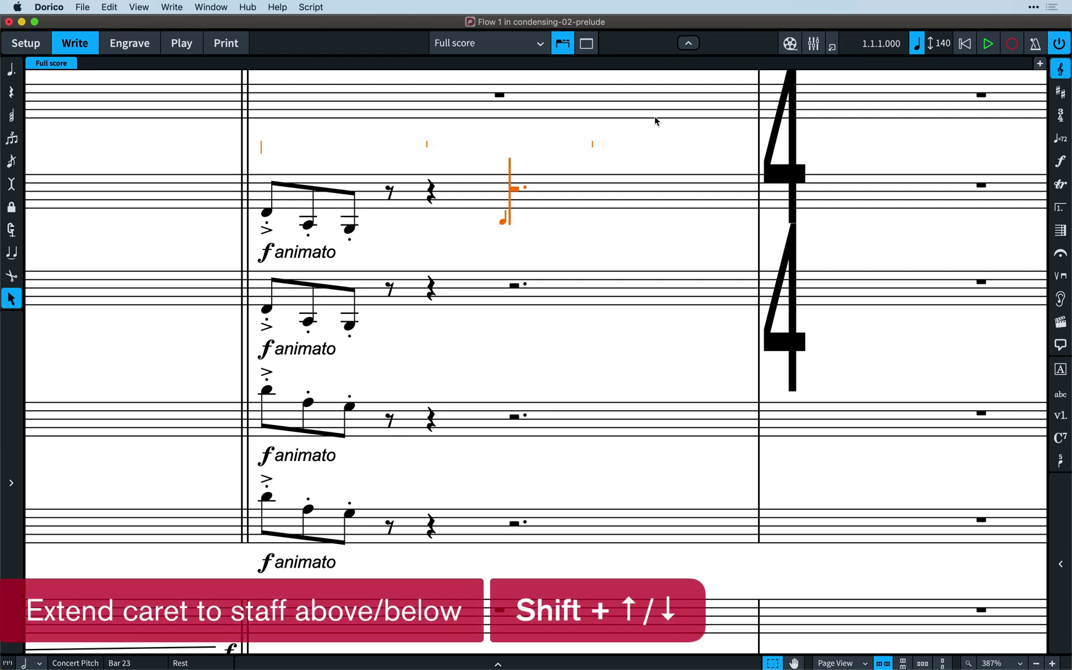
{"action": "key", "text": "shift+Down"}
{"action": "key", "text": "shift+Down"}
{"action": "key", "text": "shift+Down"}
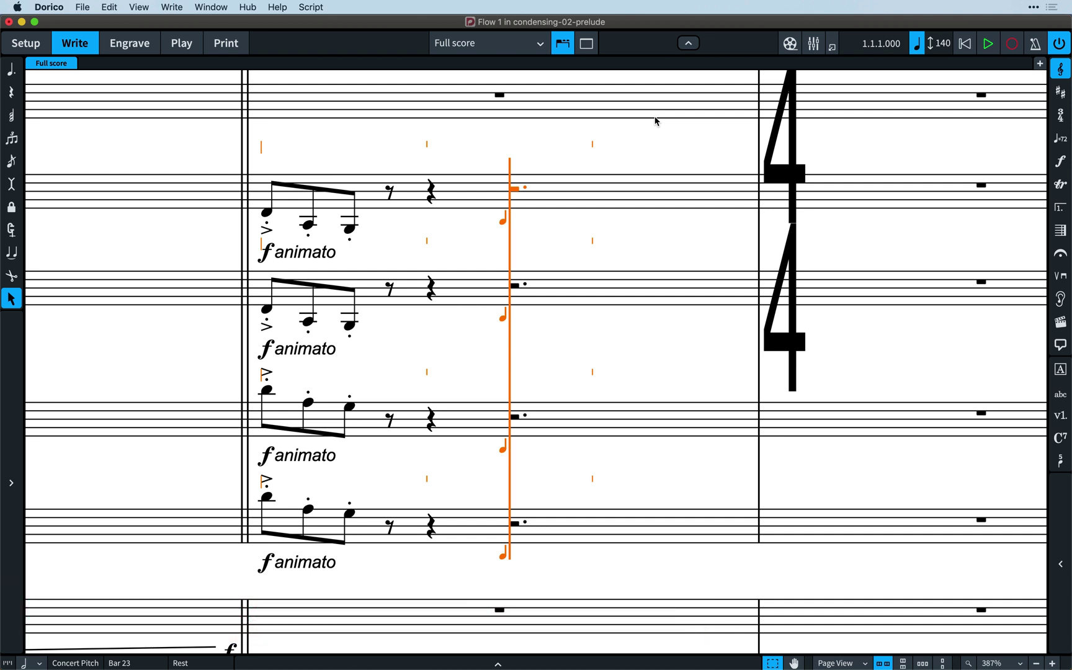
{"action": "key", "text": "d"}
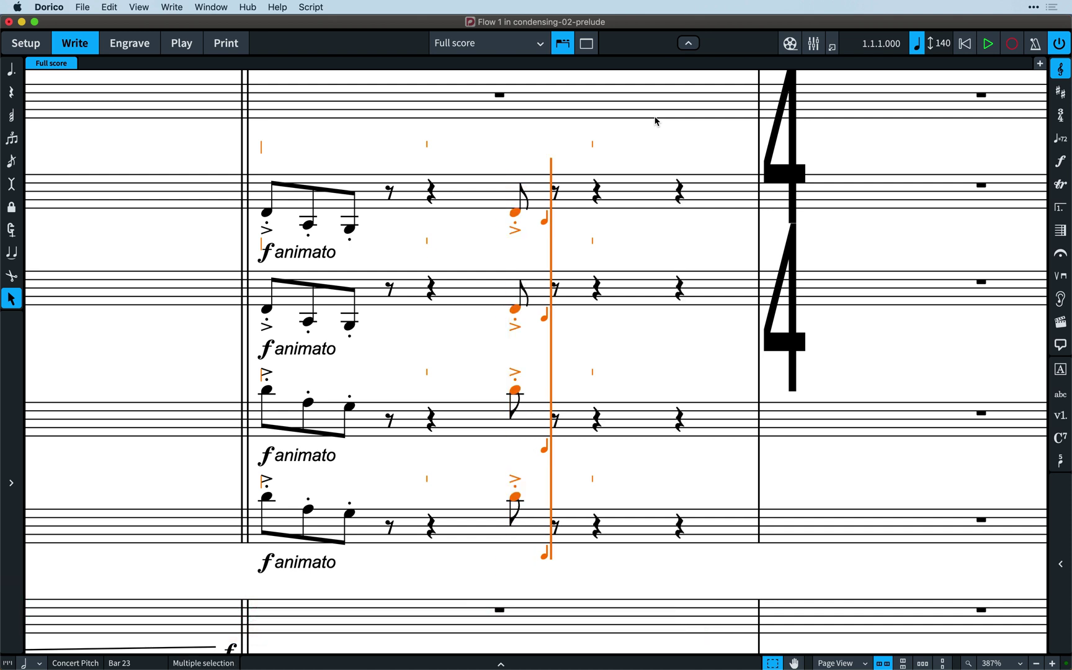
{"action": "key", "text": "b"}
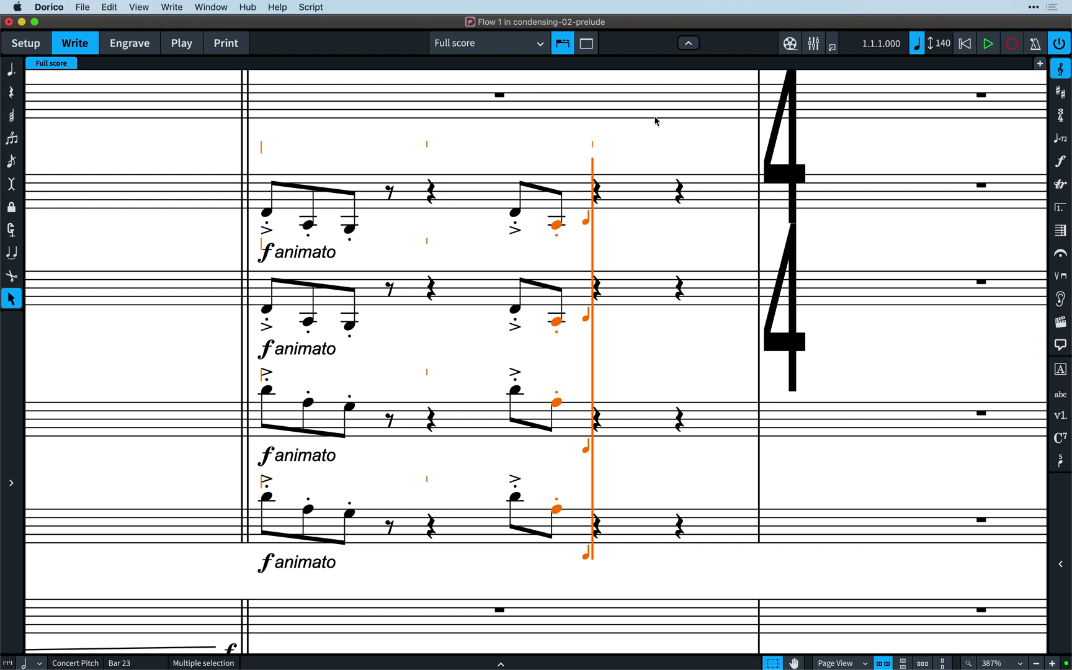
{"action": "key", "text": "a"}
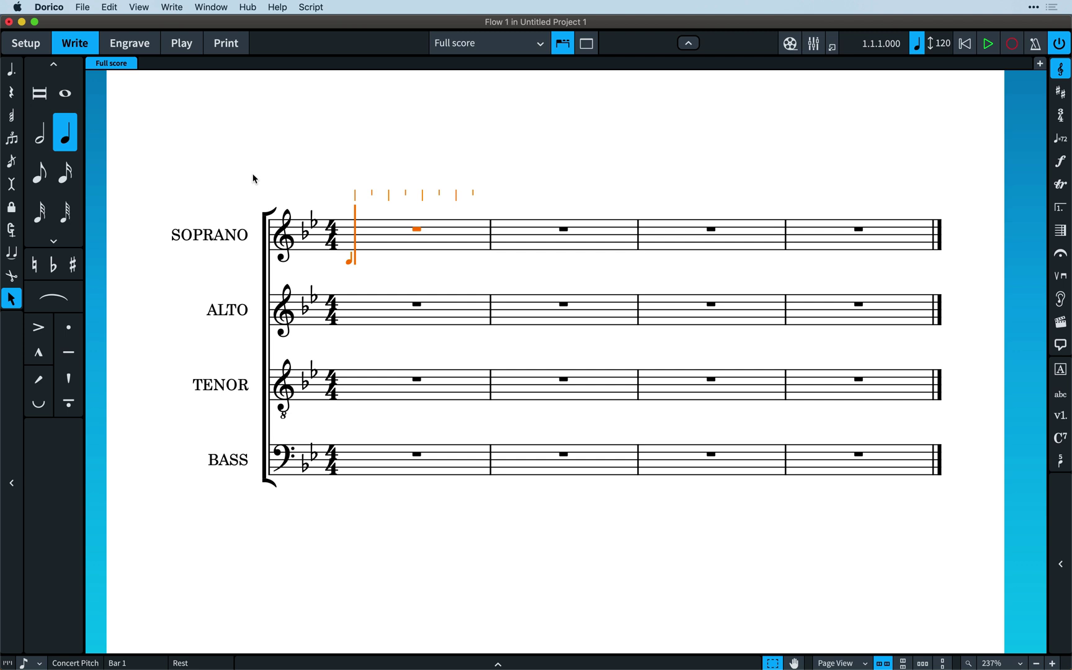
Extend the caret from Soprano to Bass and fill bar 1 with four quarter-note chords, soprano line F, D, B-flat, F.
{"action": "key", "text": "shift+Down"}
{"action": "key", "text": "shift+Down"}
{"action": "key", "text": "shift+Down"}
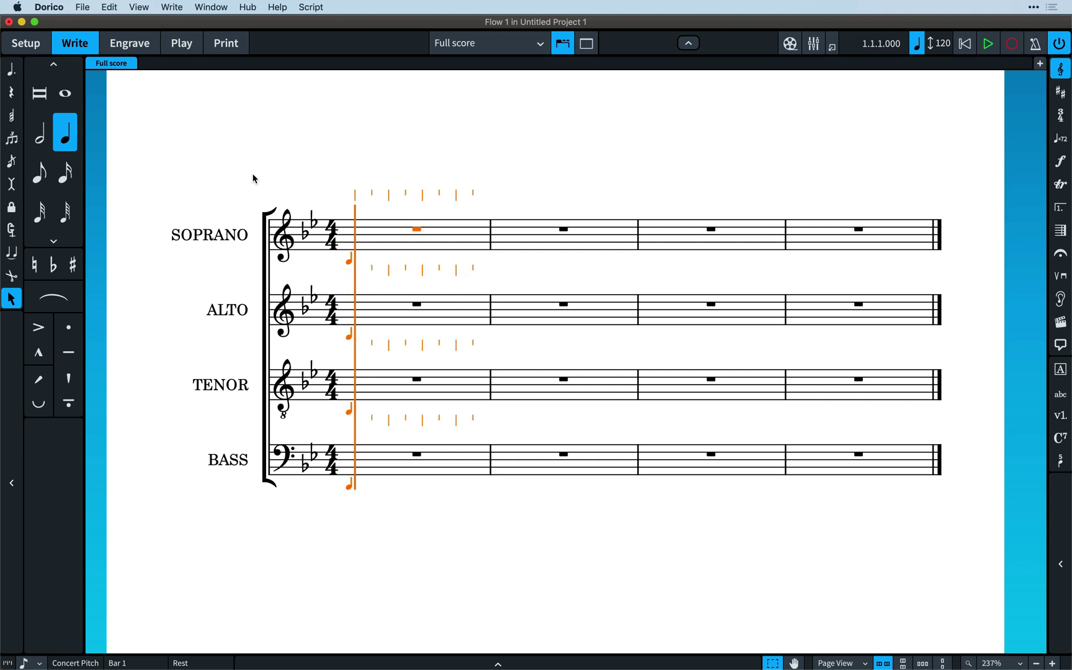
{"action": "key", "text": "b"}
{"action": "key", "text": "b"}
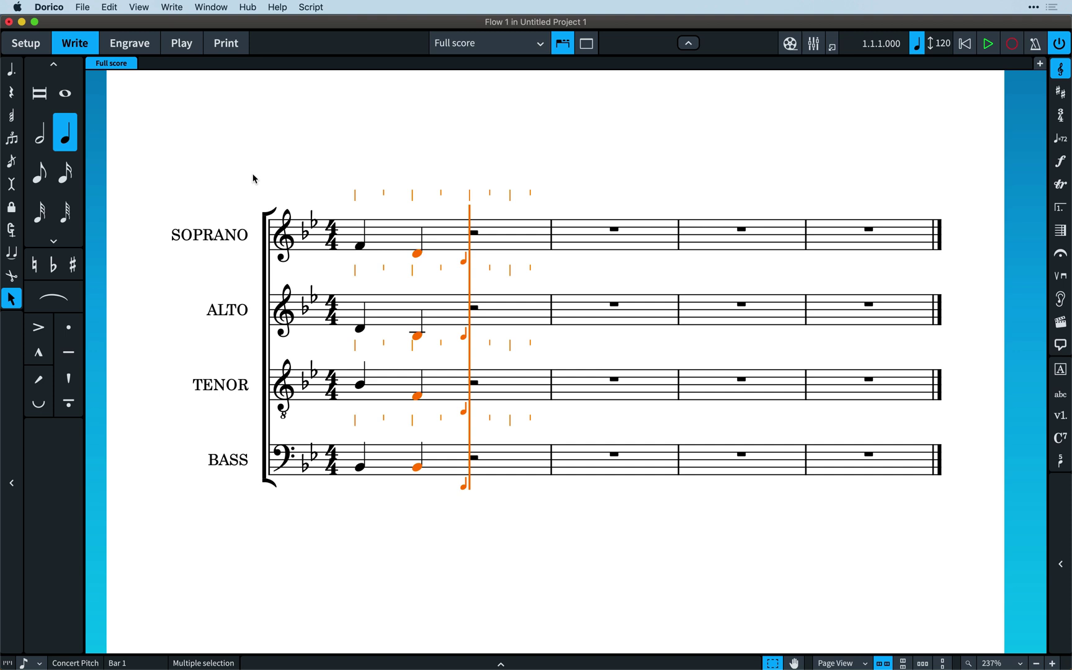
{"action": "key", "text": "b"}
Fill bar 2 on all four vocal staves with dotted quarter, eighth and two quarter chords, soprano line D, C, B-flat, F.
{"action": "key", "text": "period"}
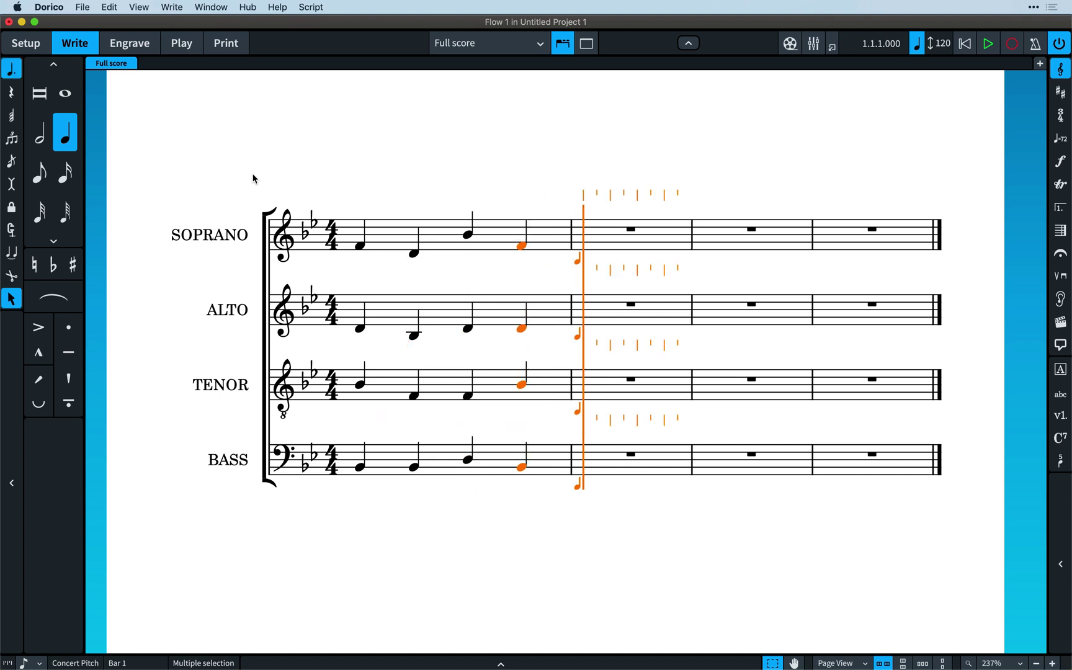
{"action": "key", "text": "5"}
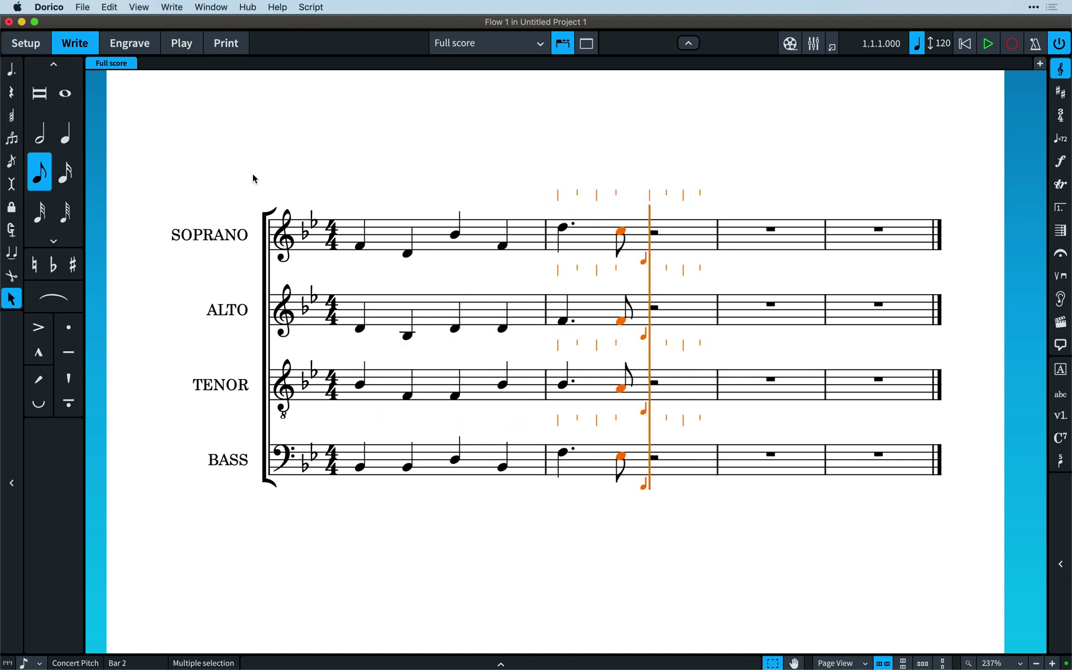
{"action": "key", "text": "6"}
{"action": "key", "text": "b"}
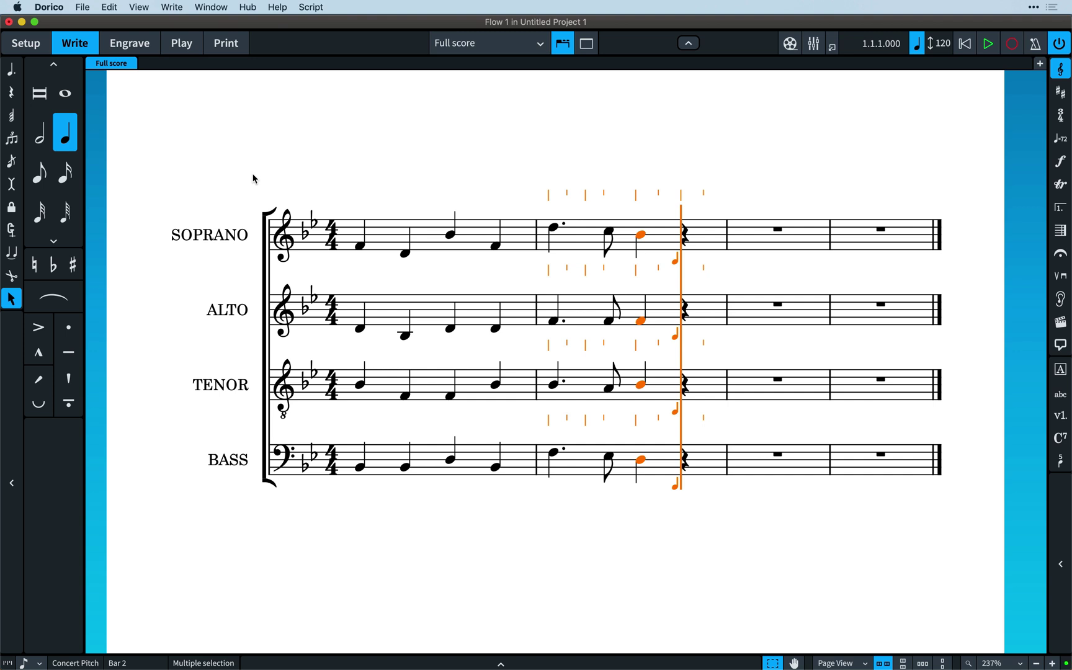
{"action": "key", "text": "b"}
Fill bar 3 on all four vocal staves with quarter-note chords, soprano line G, G, F, B-flat over bass E-flat, E-flat, D, G.
{"action": "key", "text": "c"}
{"action": "key", "text": "c"}
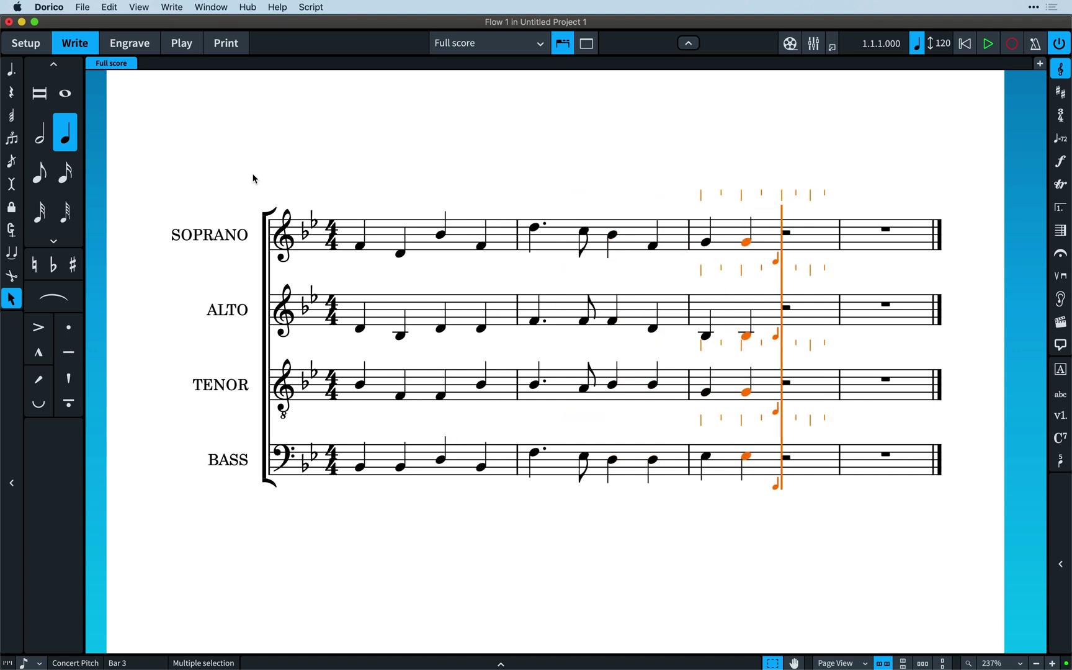
{"action": "key", "text": "c"}
{"action": "key", "text": "b"}
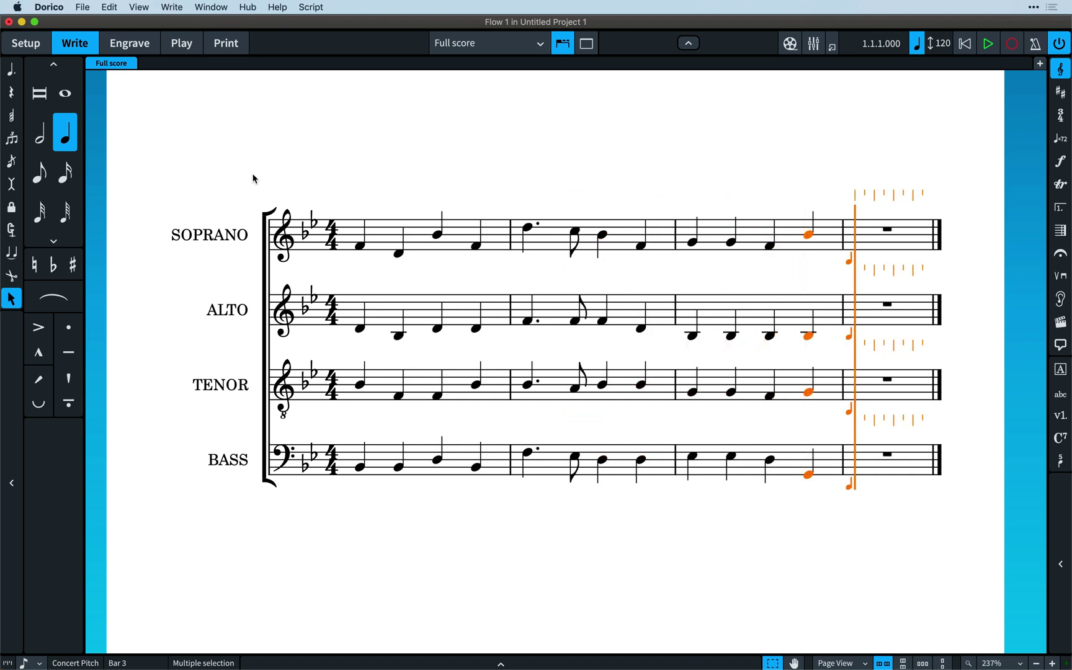
Fill bar 4 on all four vocal staves with two quarter-note chords, soprano F and E-flat, and a closing half-note chord.
{"action": "key", "text": "f"}
{"action": "key", "text": "f"}
{"action": "key", "text": "6"}
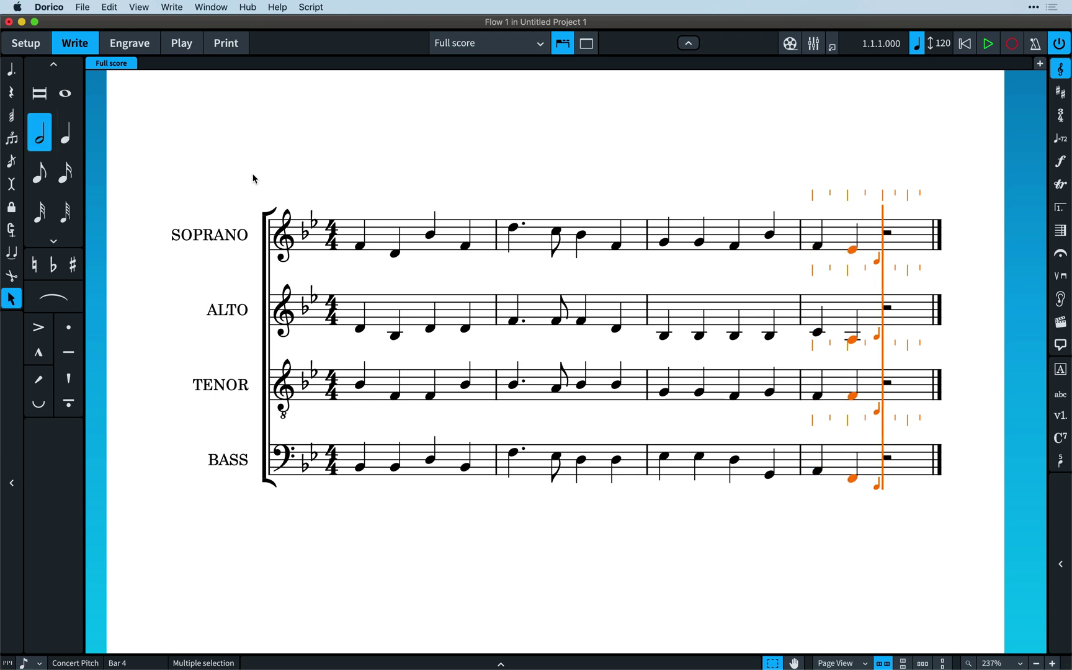
{"action": "key", "text": "b"}
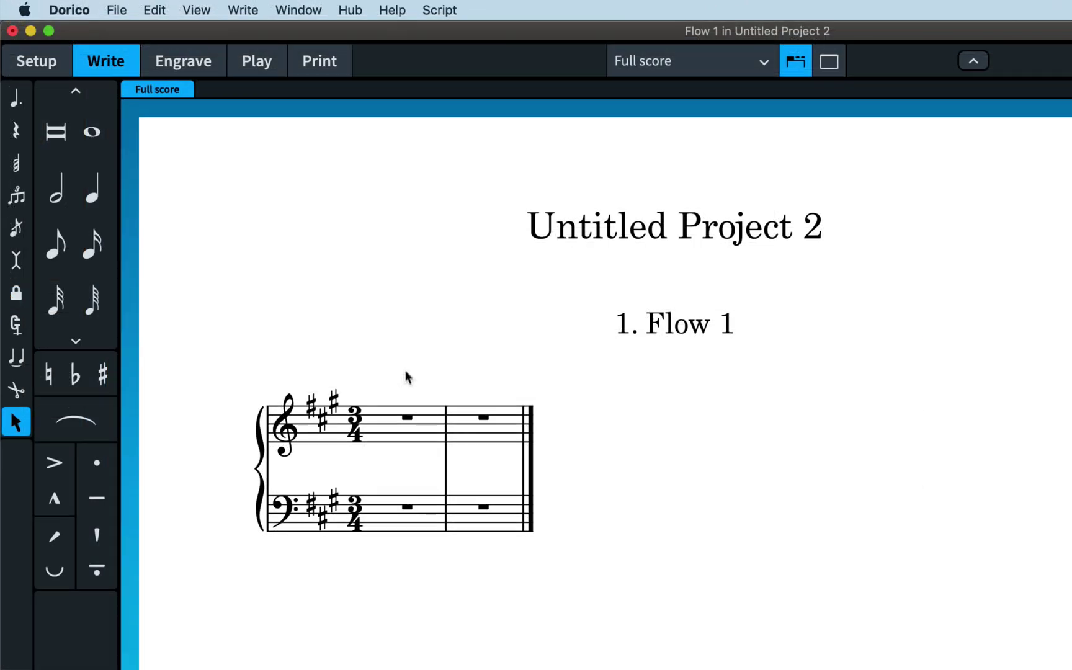
Extend the caret across both piano staves and enter three quarter-note chords in bar 1 over bass notes F-sharp, G-sharp, C-sharp.
{"action": "key", "text": "5"}
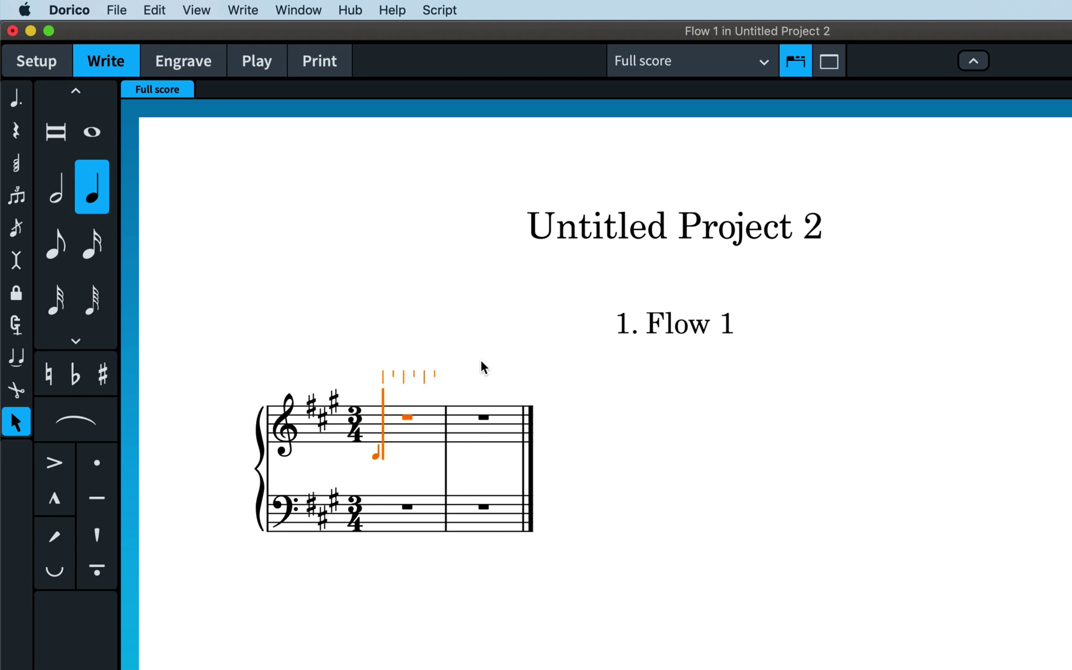
{"action": "key", "text": "shift+Down"}
{"action": "key", "text": "d"}
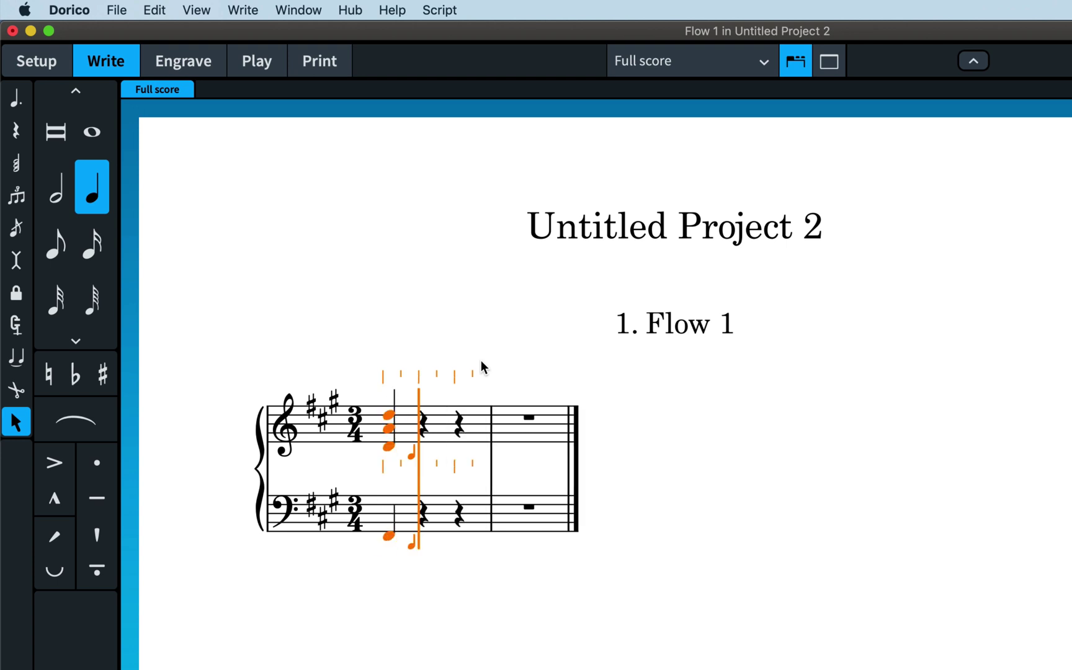
{"action": "key", "text": "e"}
Enter three quarter-note chords in bar 2 of the piano staves, topped by F-natural, E, E over bass notes D, E, A.
{"action": "key", "text": "e"}
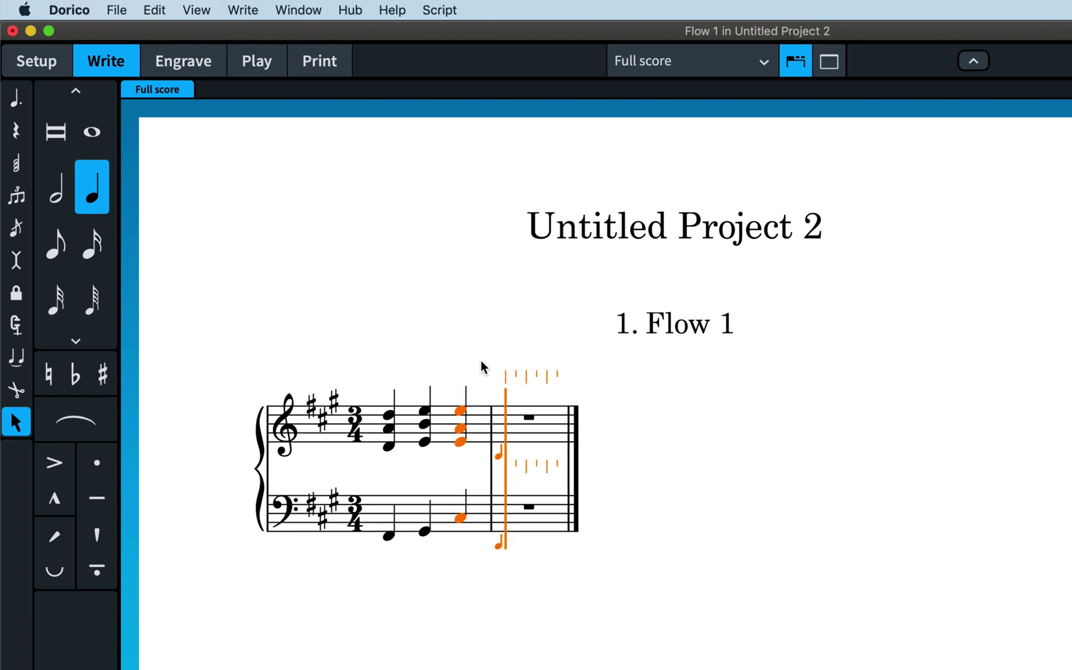
{"action": "key", "text": "c"}
{"action": "key", "text": "e"}
{"action": "key", "text": "a"}
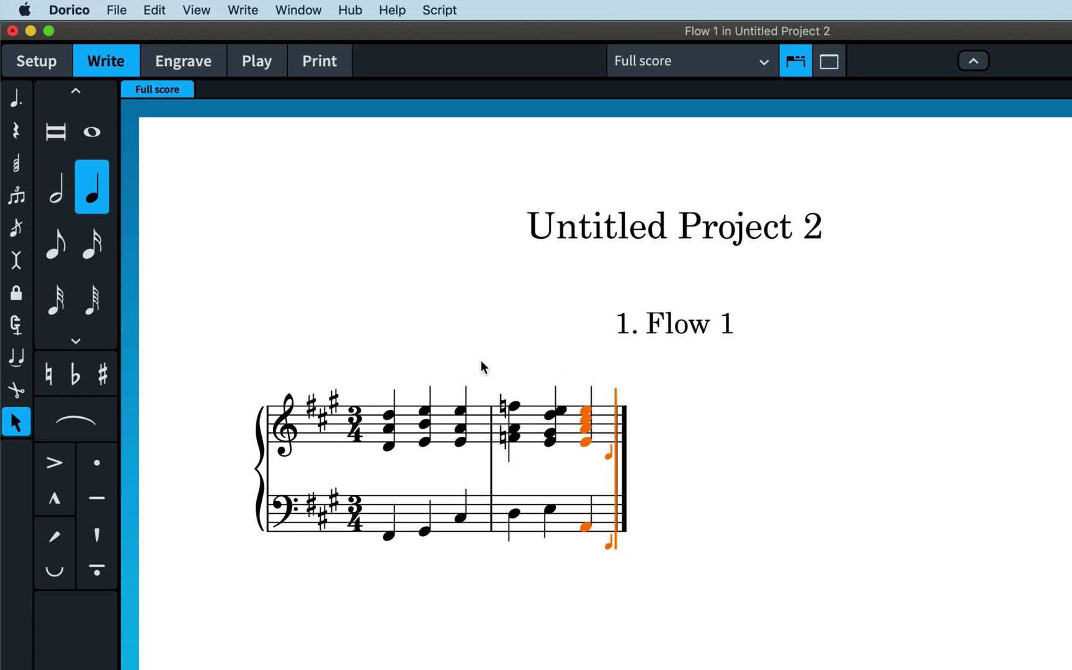
Open the Play preferences and examine the MIDI split point setting for grand staff instruments.
{"action": "left_click", "coordinate": [70, 10]}
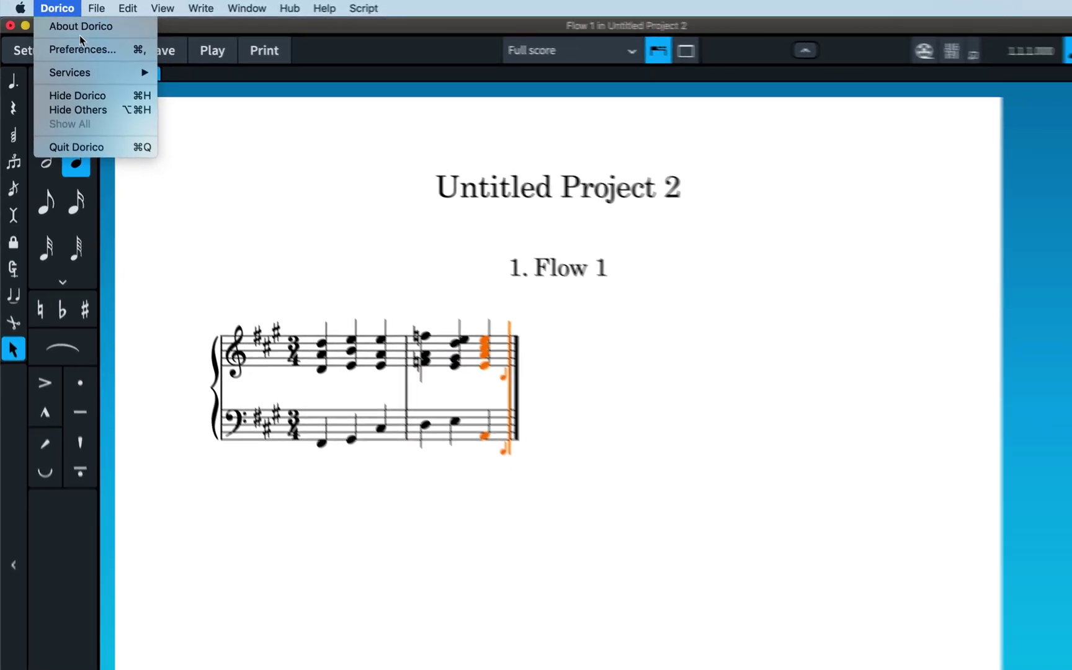
{"action": "left_click", "coordinate": [81, 49]}
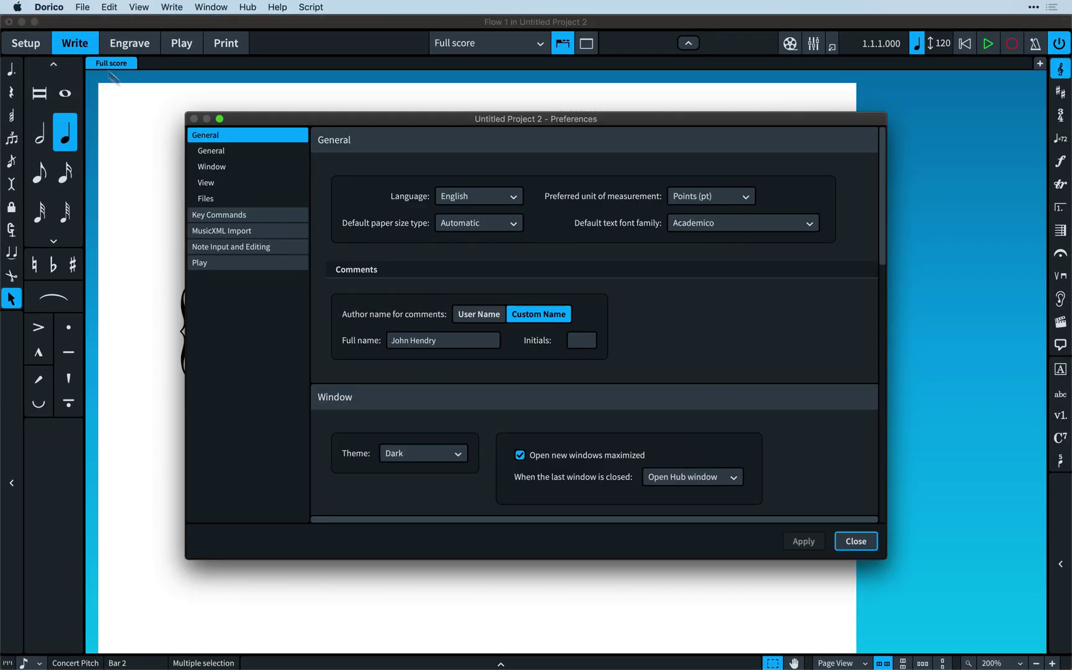
{"action": "left_click", "coordinate": [256, 263]}
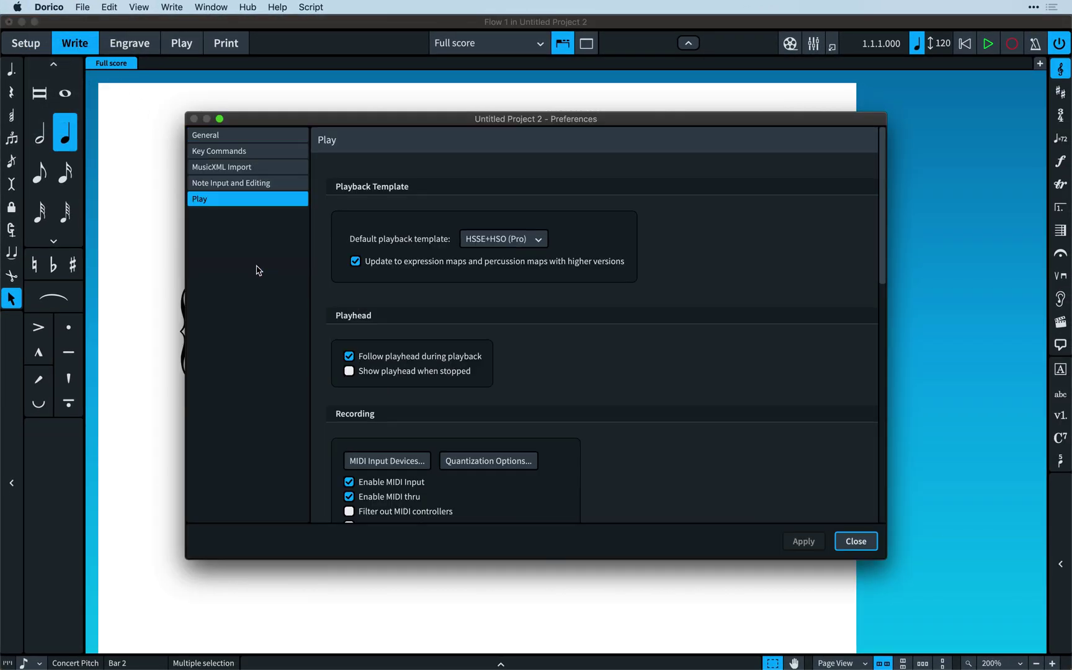
{"action": "scroll", "coordinate": [550, 364], "scroll_direction": "down", "scroll_amount": 5}
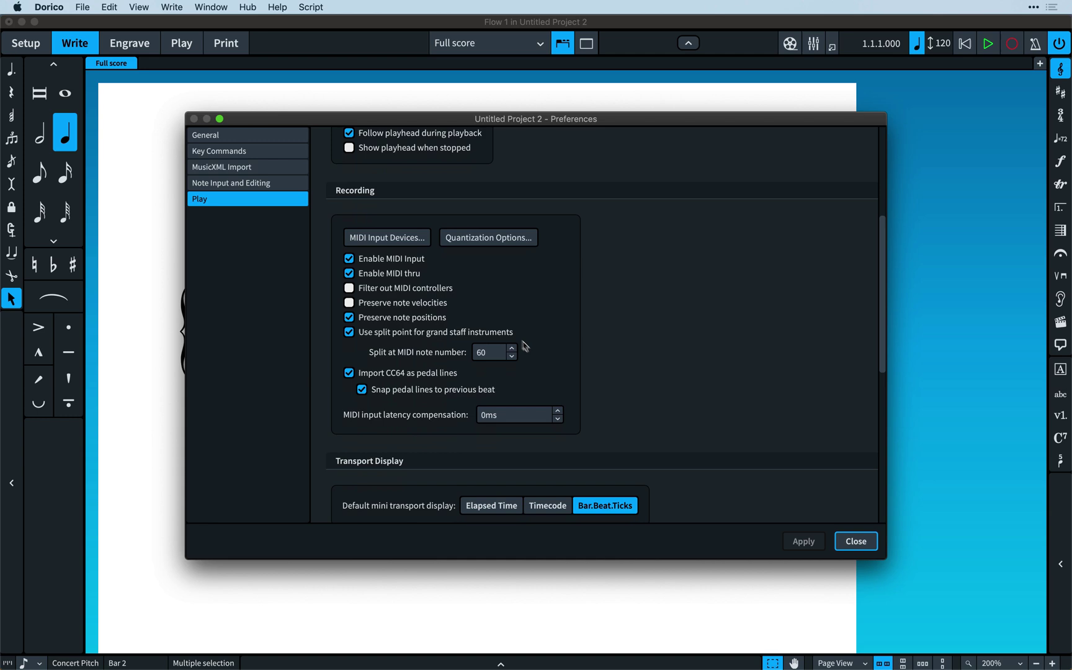
{"action": "left_click", "coordinate": [496, 353]}
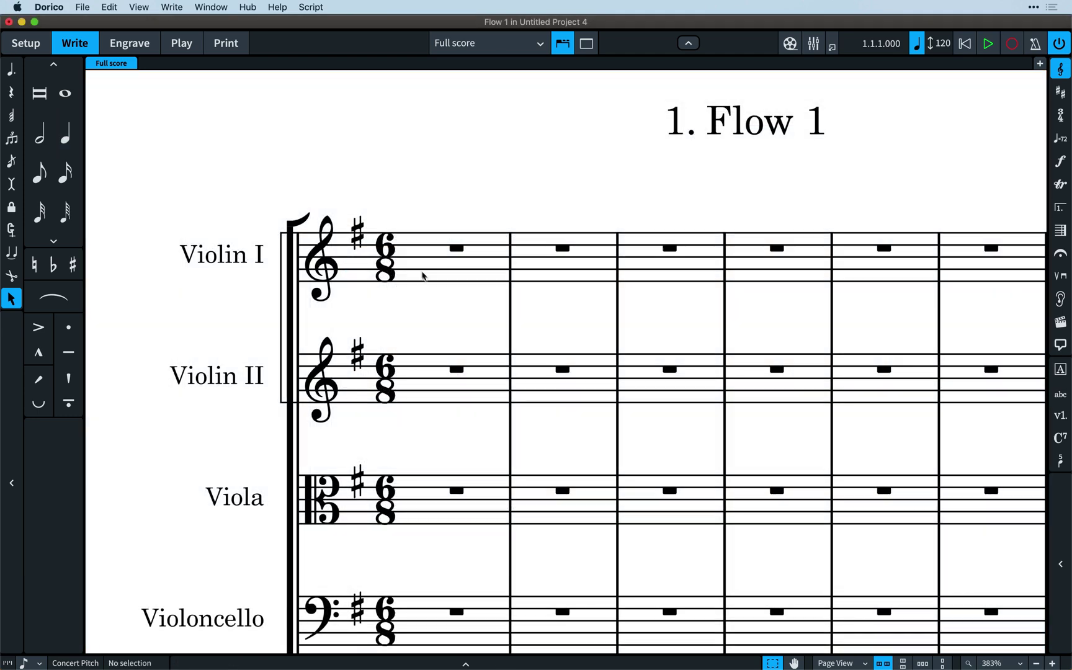
Enter an accented eighth-note G major chord spread across Violin I and Violin II in bar 1, and advance the caret two eighths.
{"action": "double_click", "coordinate": [417, 259]}
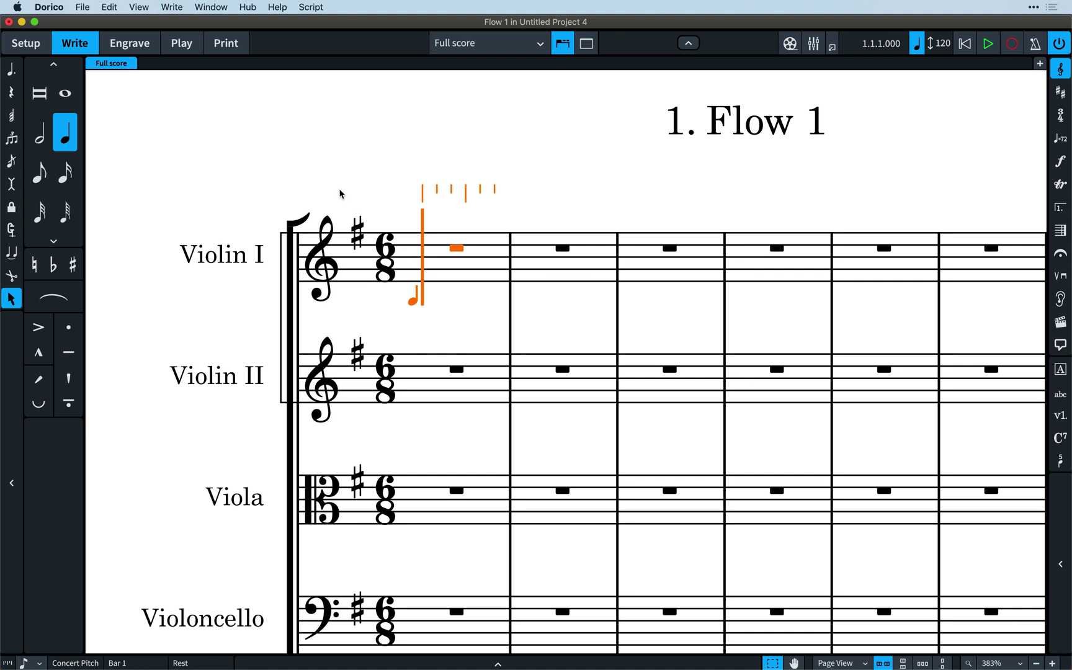
{"action": "key", "text": "shift+Down"}
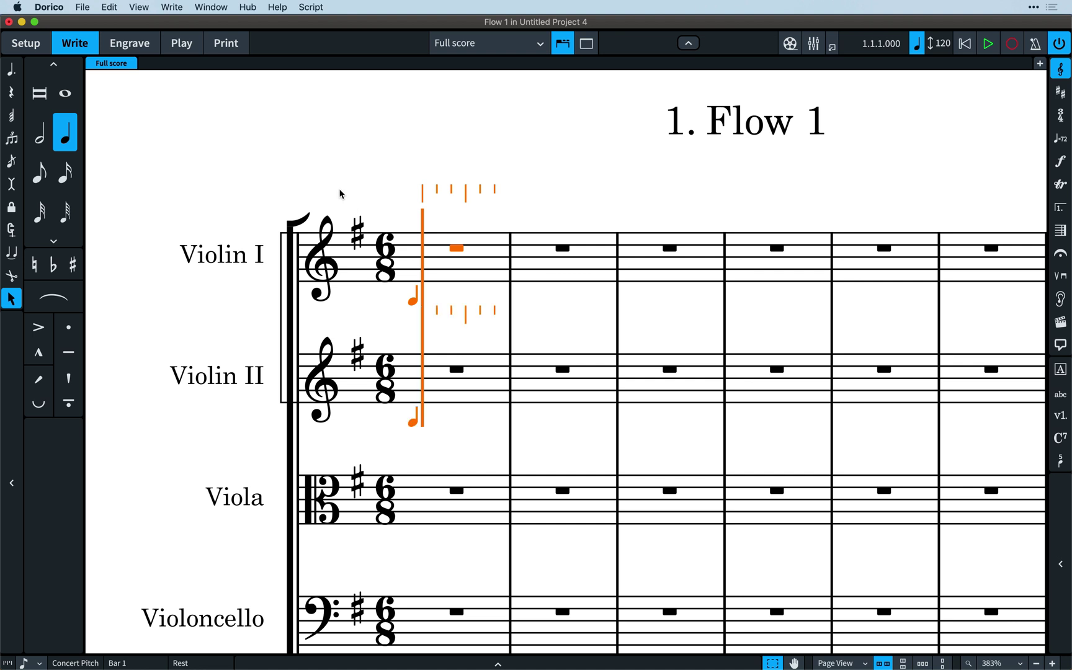
{"action": "left_click", "coordinate": [44, 178]}
{"action": "left_click", "coordinate": [44, 329]}
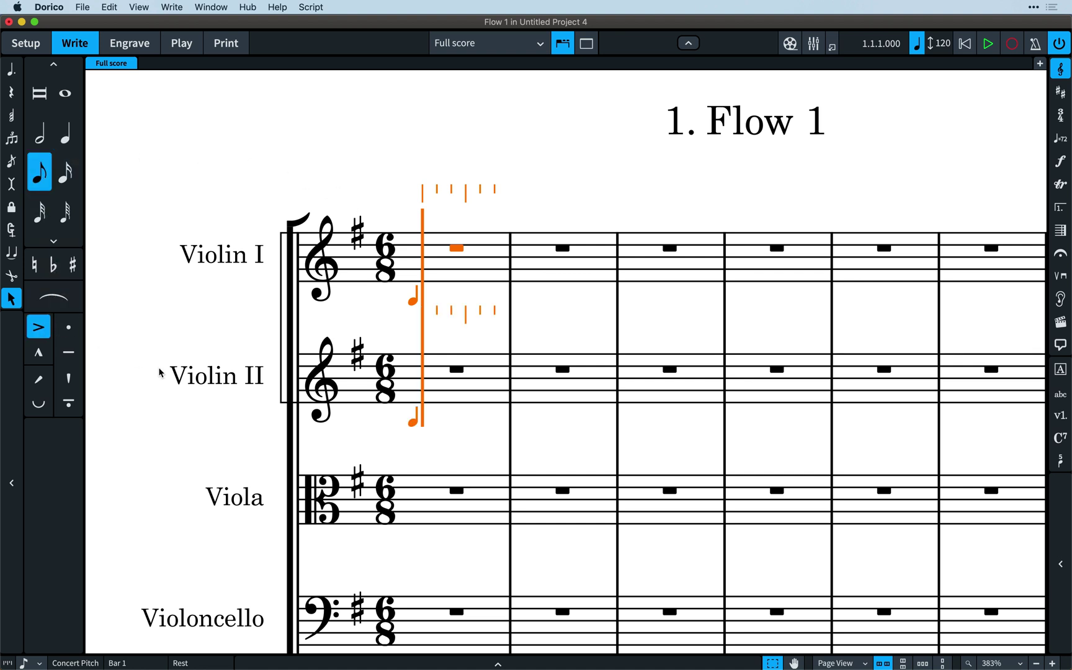
{"action": "key", "text": "g"}
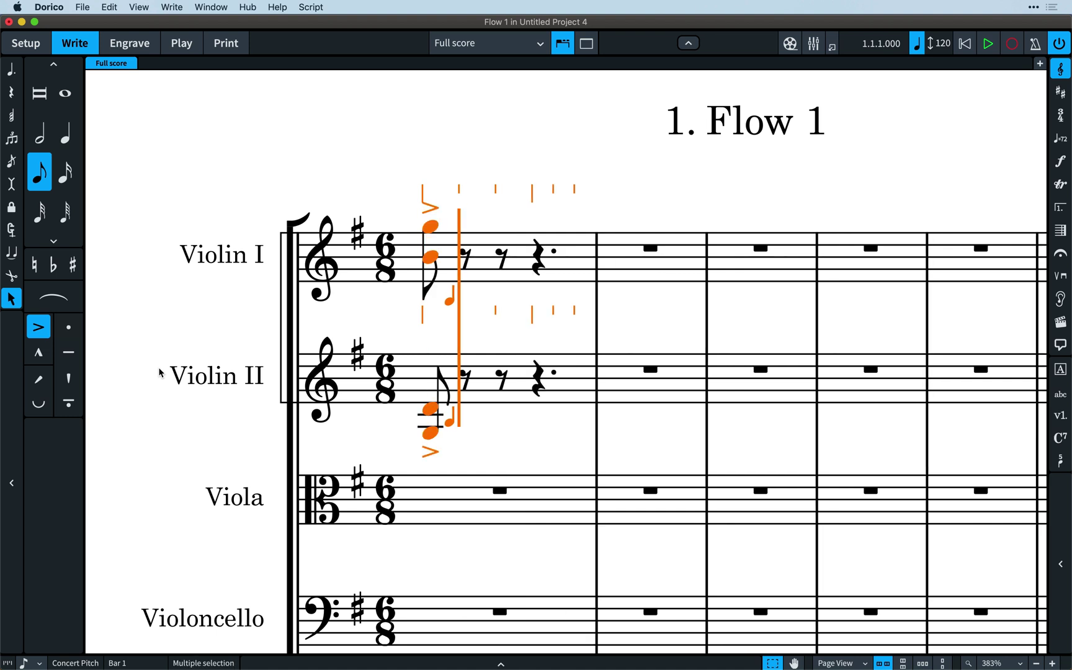
{"action": "key", "text": "space"}
{"action": "key", "text": "space"}
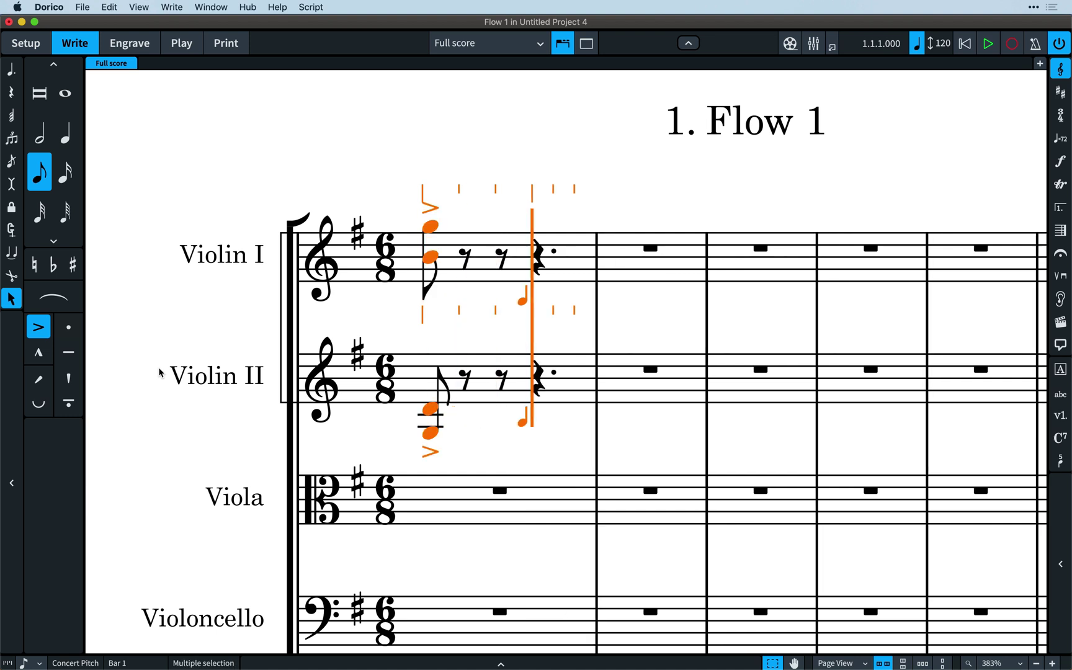
Set the MIDI Input note input option for chords played across multiple staves to Input all notes on each staff, and apply it.
{"action": "key", "text": "super+shift+i"}
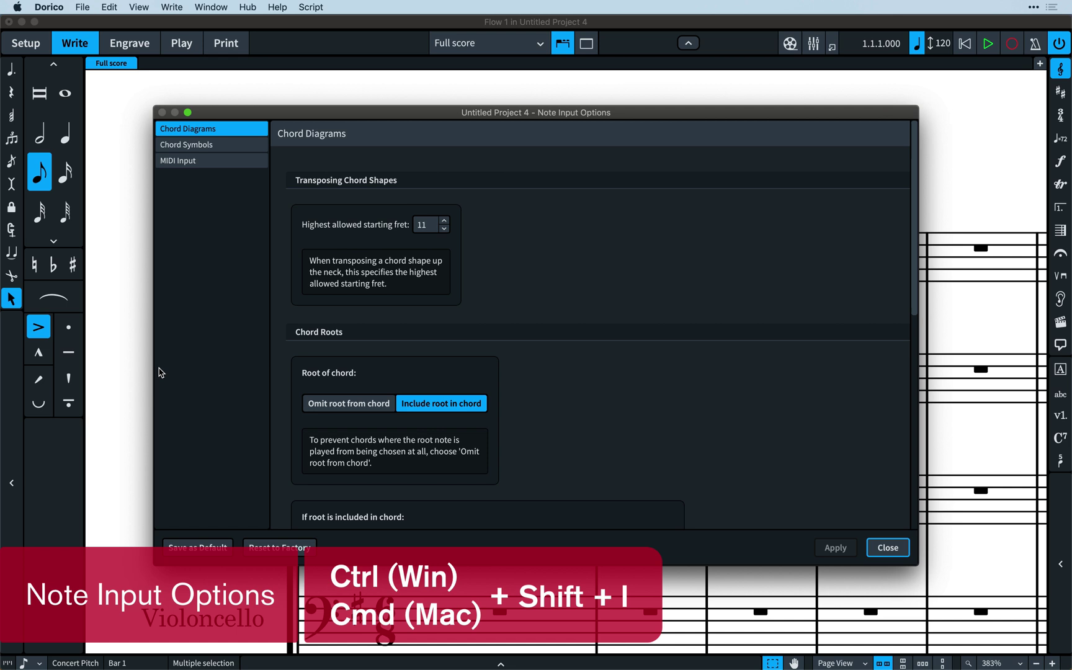
{"action": "left_click", "coordinate": [200, 163]}
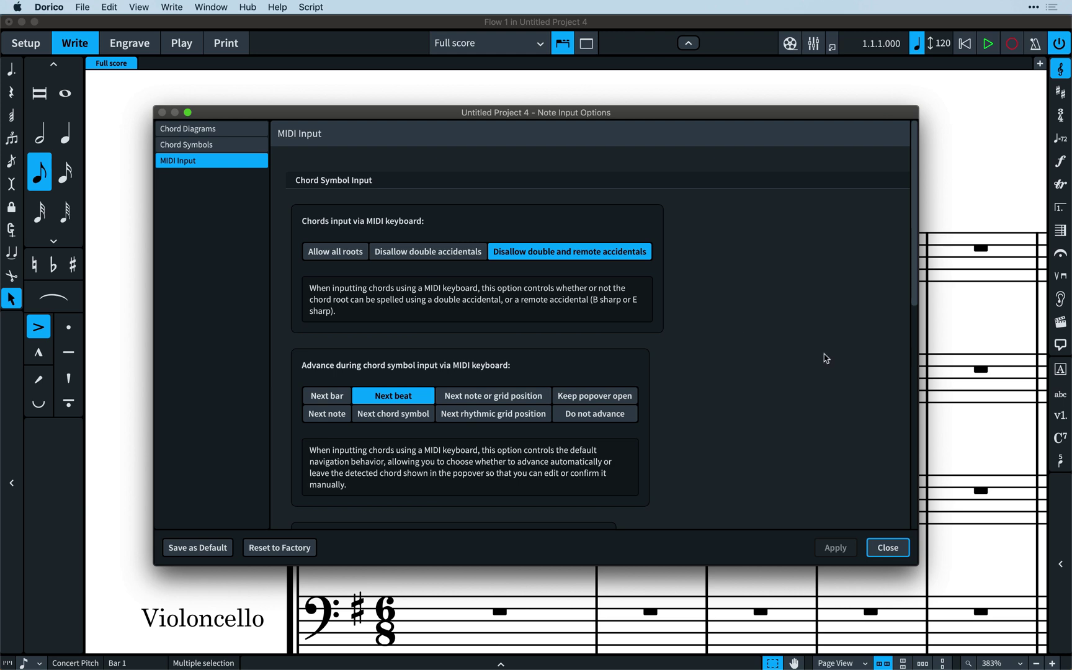
{"action": "left_click_drag", "start_coordinate": [914, 294], "coordinate": [919, 521]}
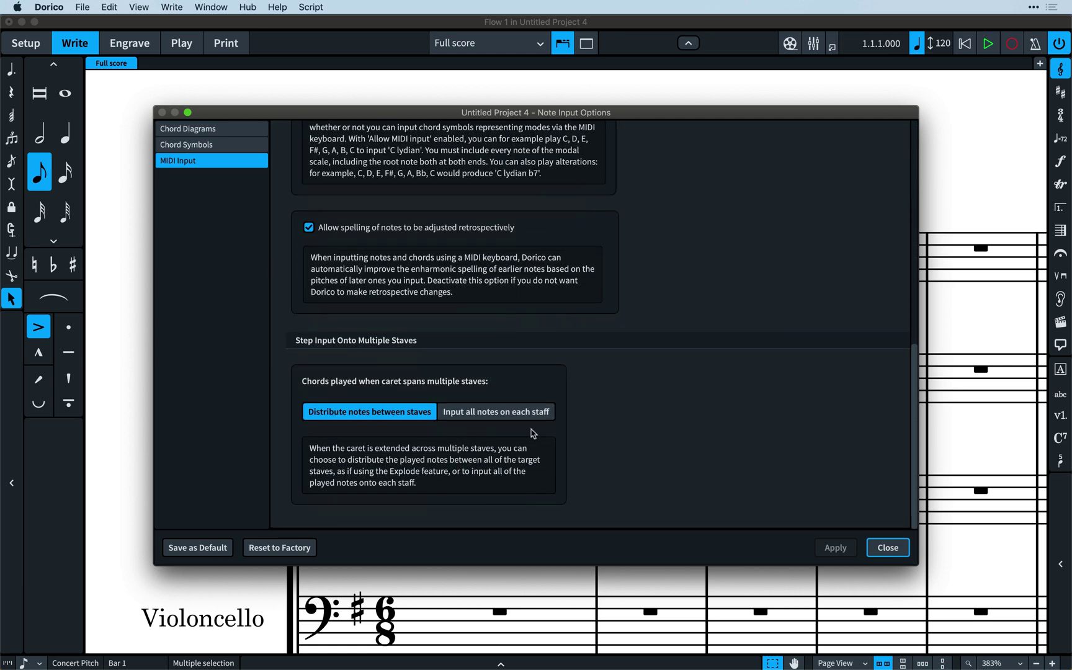
{"action": "left_click", "coordinate": [517, 415]}
{"action": "left_click", "coordinate": [845, 550]}
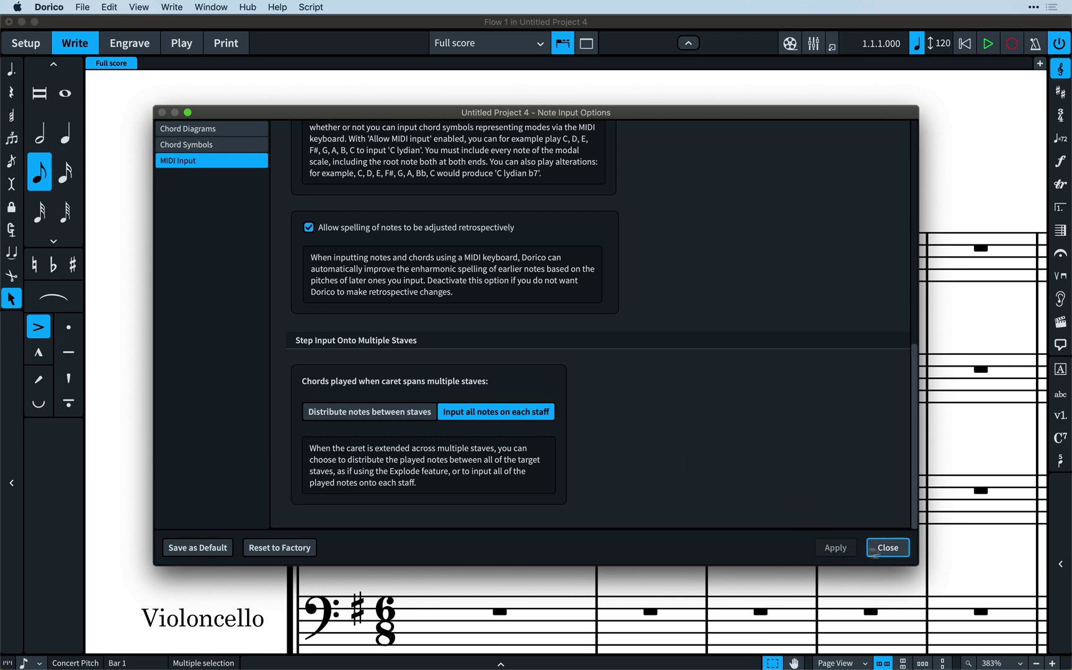
{"action": "left_click", "coordinate": [890, 549]}
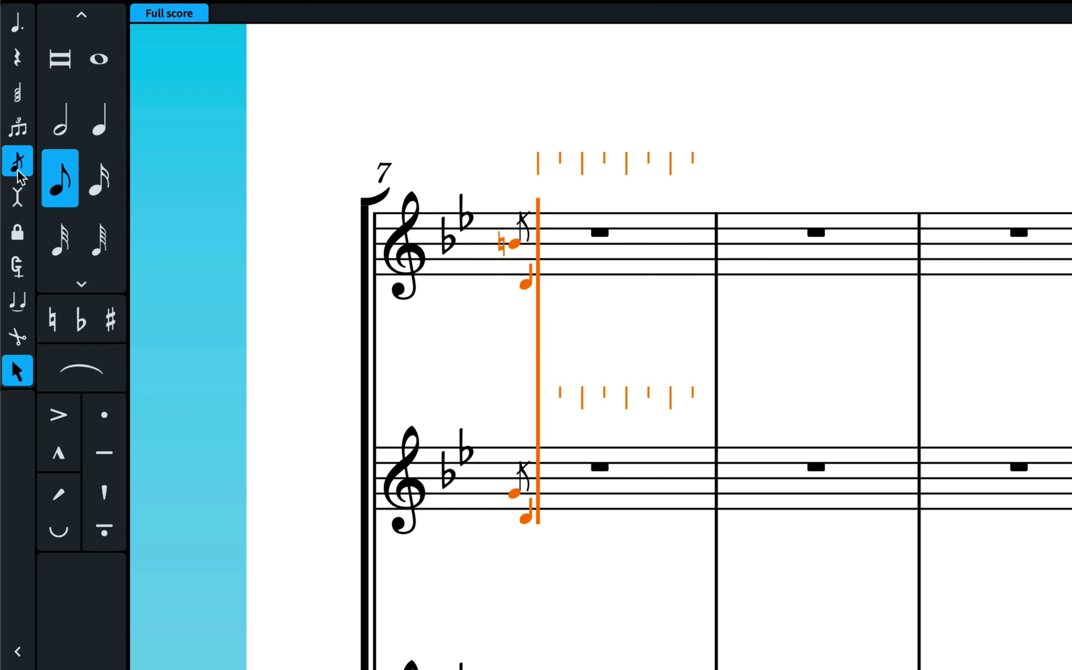
Enter a slashed eighth grace note slurred into two staccato eighth notes on the two upper staves in bar 7, B-natural to C above.
{"action": "key", "text": "slash"}
{"action": "left_click", "coordinate": [80, 358]}
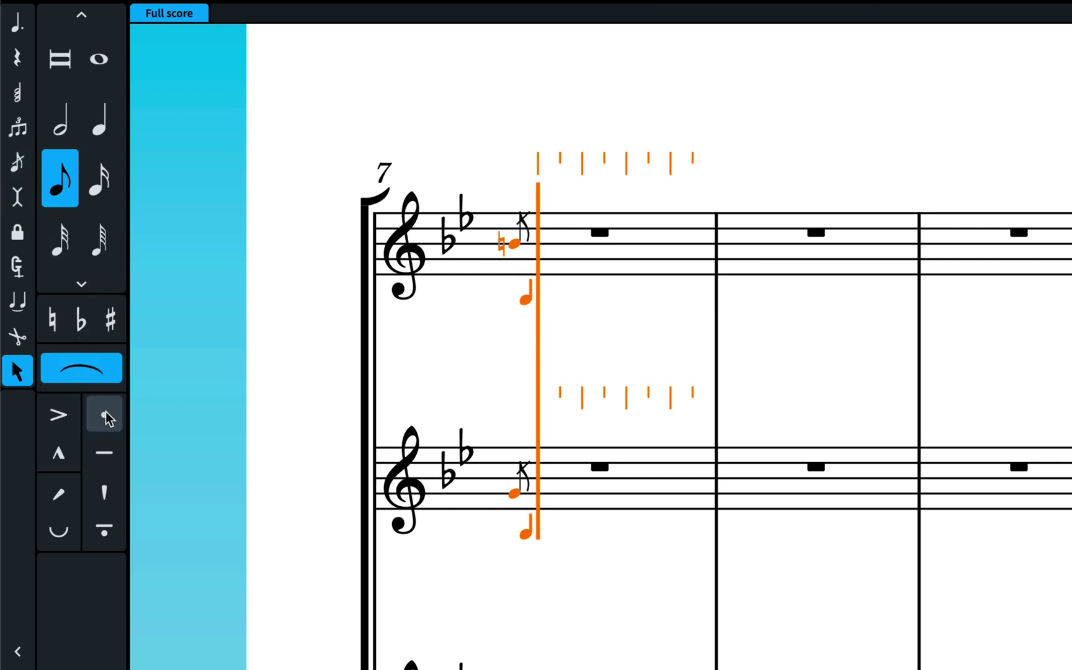
{"action": "key", "text": "shift+s"}
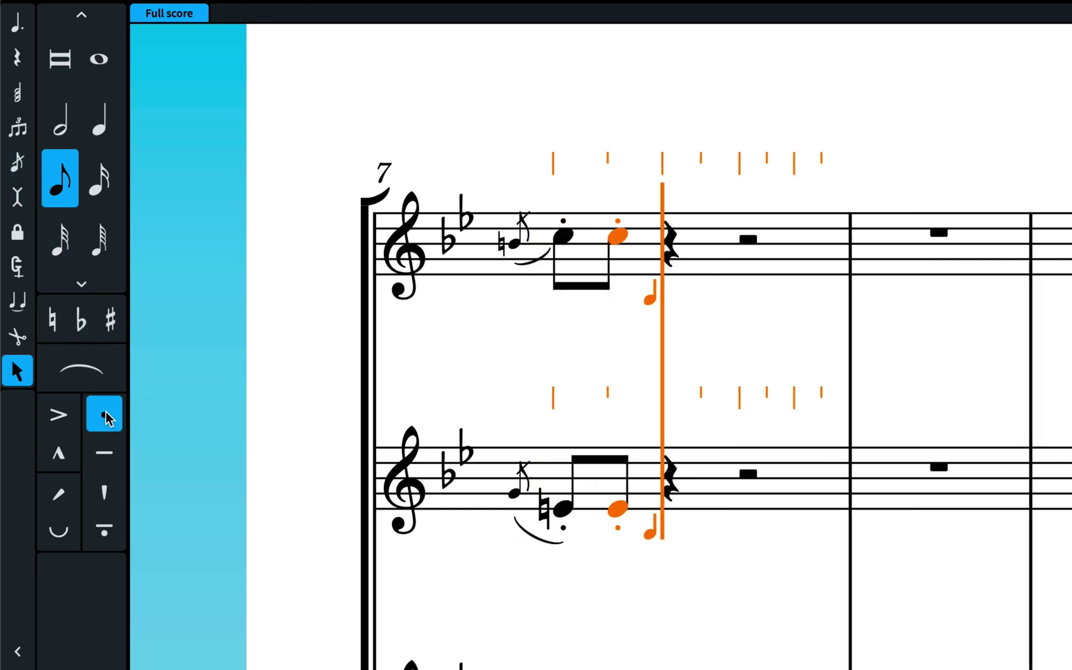
Continue the staccato eighth notes in bar 7, C over E-natural on the two upper staves, and add a p dynamic at beat 3.
{"action": "key", "text": "c"}
{"action": "key", "text": "shift+d"}
{"action": "type", "text": "p"}
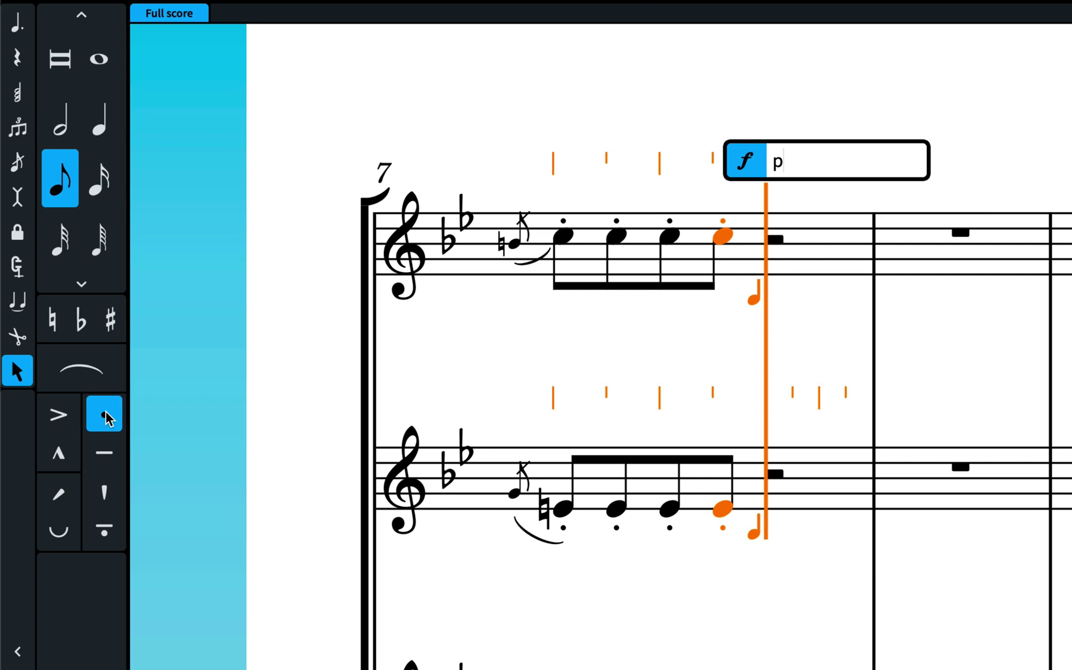
{"action": "key", "text": "Return"}
{"action": "key", "text": "c"}
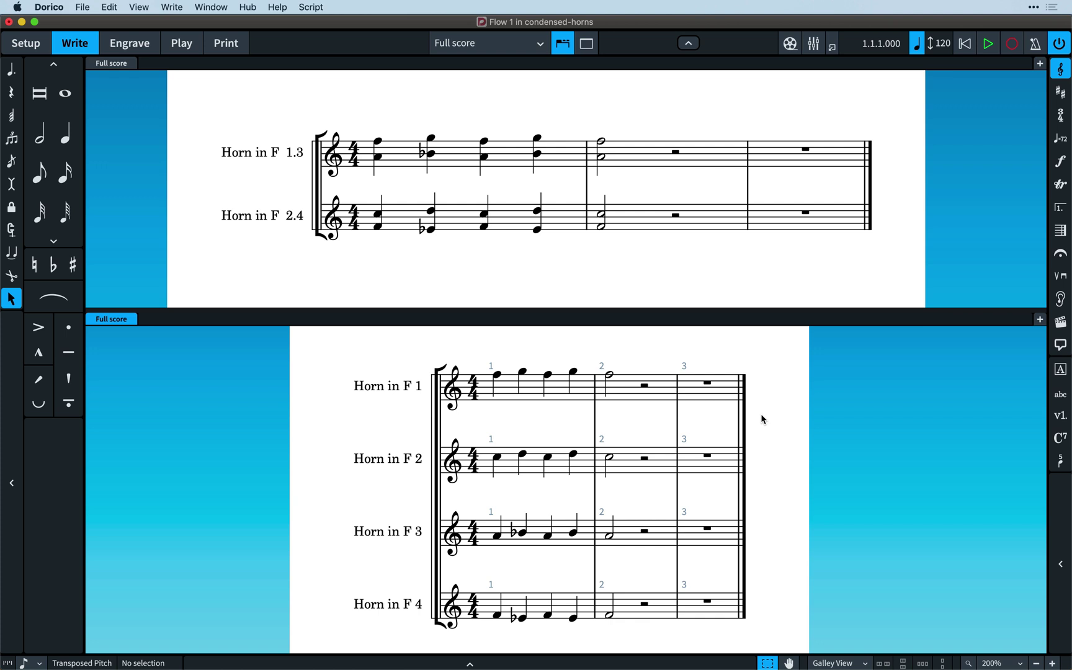
In the condensed horns score, extend the caret across all four horn staves in bar 3 and enter quarter-note chords repeating the bar 1 pattern.
{"action": "double_click", "coordinate": [686, 389]}
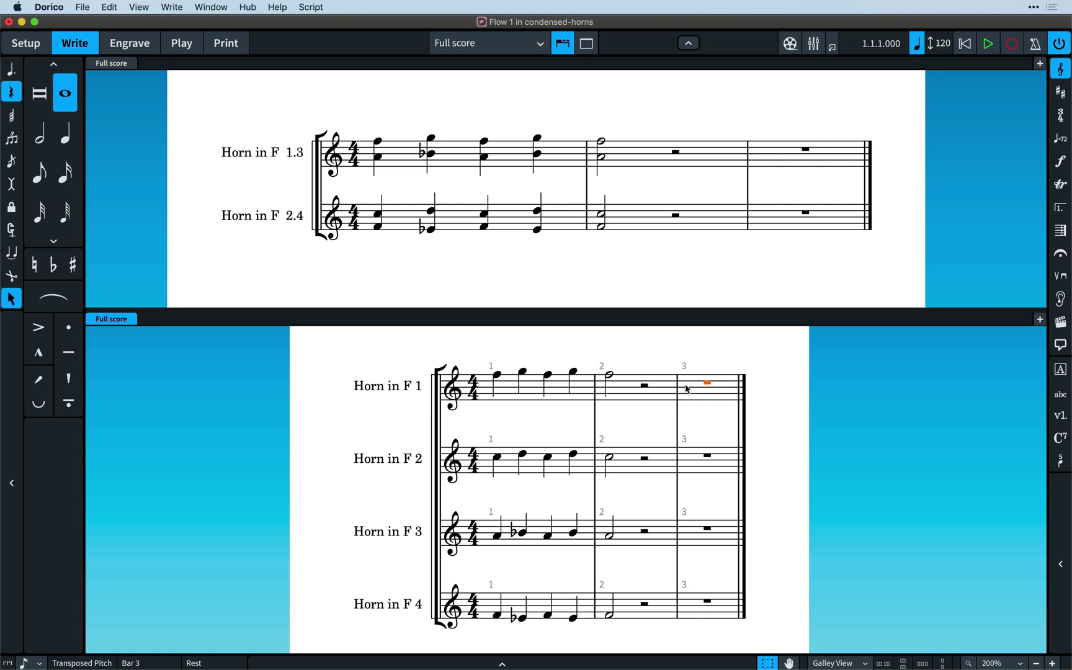
{"action": "key", "text": "shift+Down"}
{"action": "key", "text": "shift+Down"}
{"action": "key", "text": "shift+Down"}
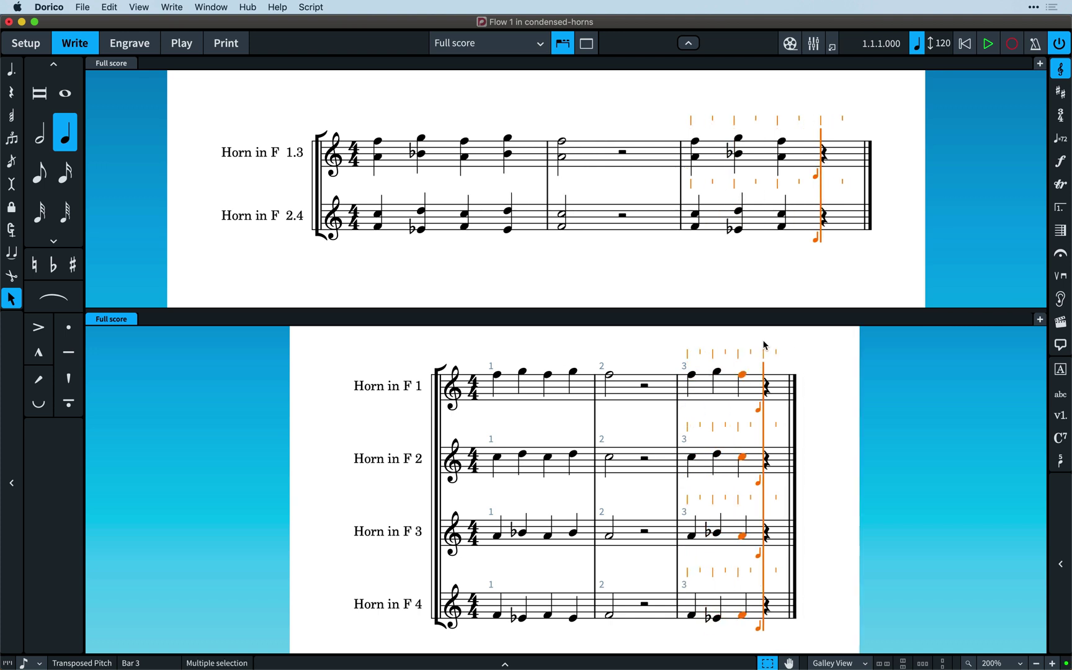
{"action": "key", "text": "6"}
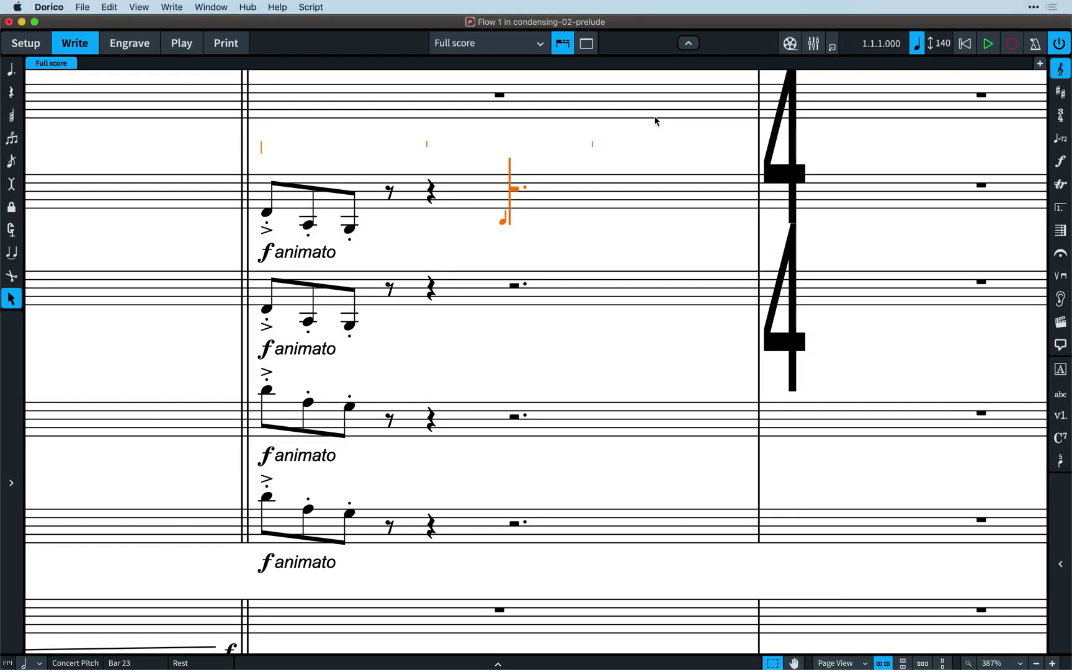
In bar 23 of the prelude, extend the caret across four staves and enter three staccato eighths, the first accented, repeating the bar's opening figure.
{"action": "key", "text": "shift+Down"}
{"action": "key", "text": "shift+Down"}
{"action": "key", "text": "shift+Down"}
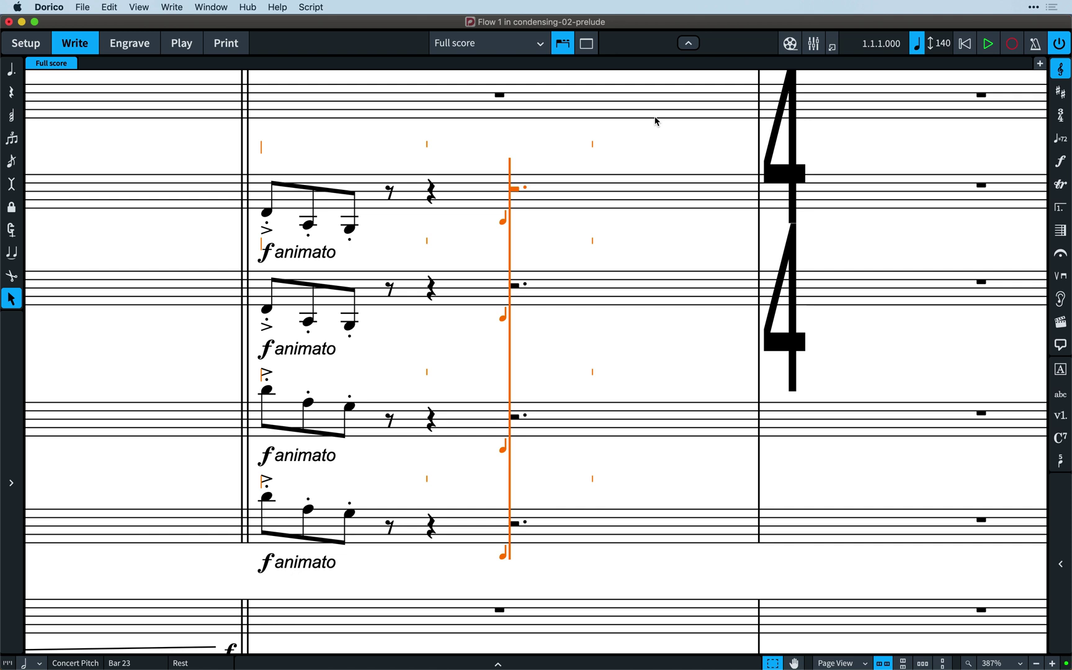
{"action": "key", "text": "d"}
{"action": "key", "text": "g"}
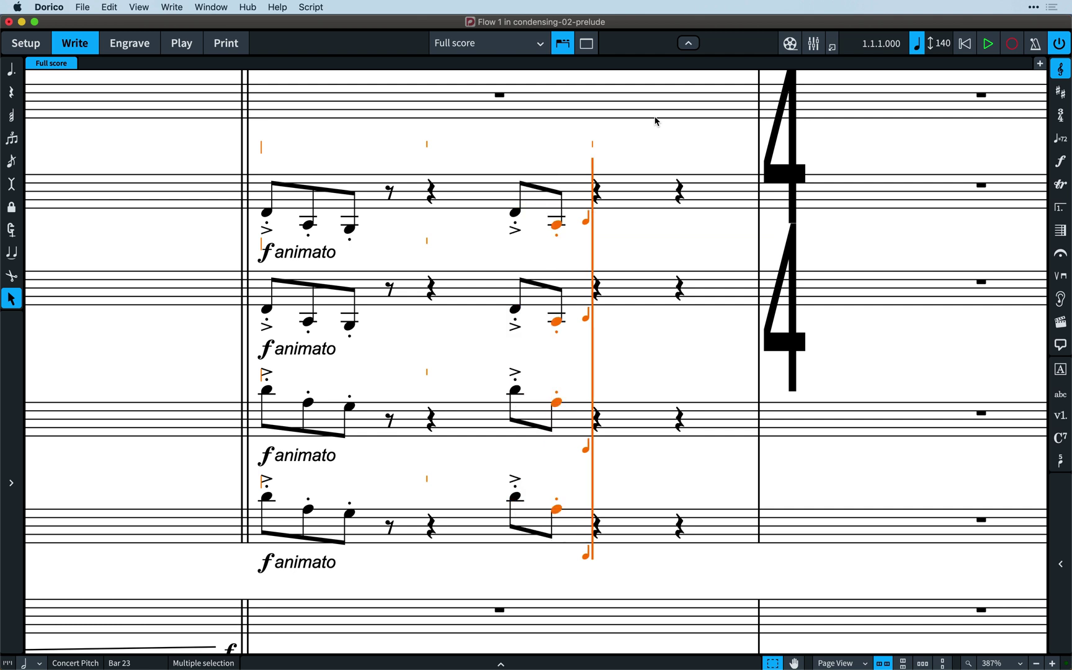
{"action": "key", "text": "f"}
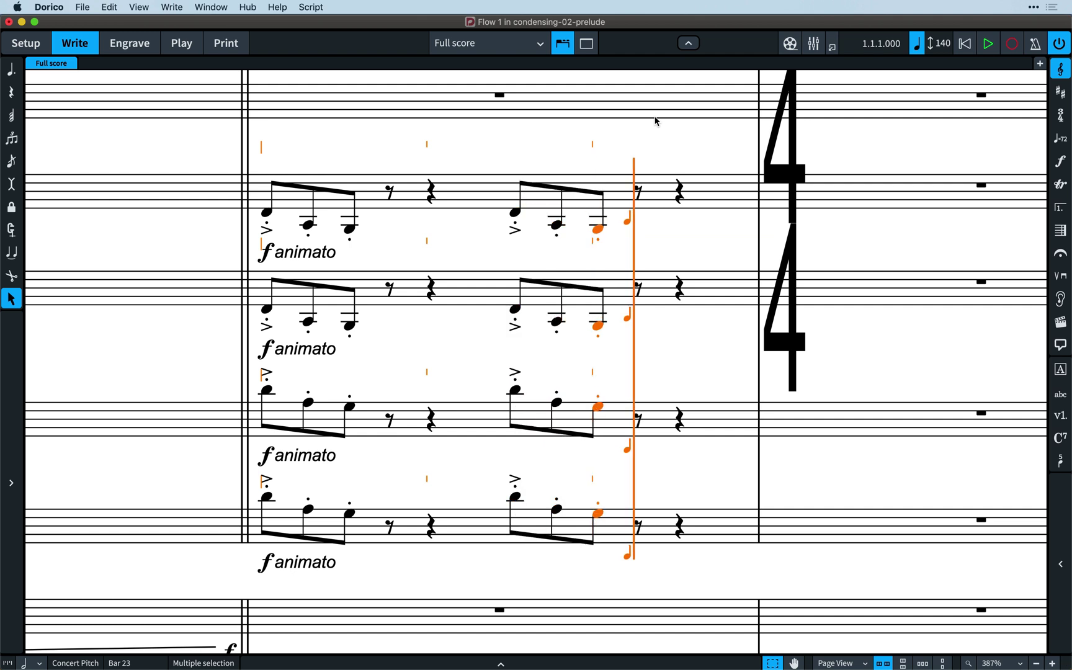